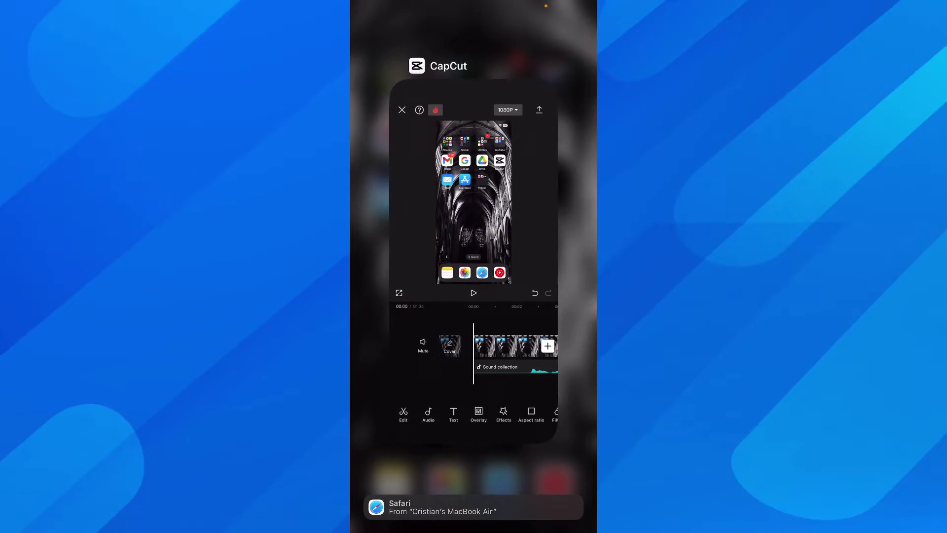
{"action": "mouse_move", "coordinate": [533, 392]}
{"action": "left_mouse_down"}
{"action": "mouse_move", "coordinate": [465, 393]}
{"action": "mouse_move", "coordinate": [484, 393]}
{"action": "left_mouse_up"}
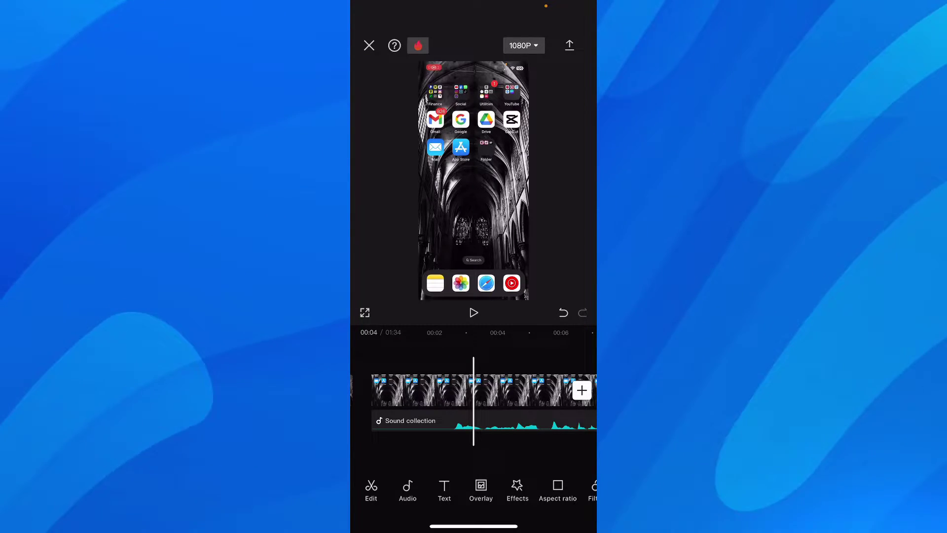
Step: Open beat marking for the Extracted audio1 clip from the Audio toolbar
{"action": "left_click", "coordinate": [407, 489]}
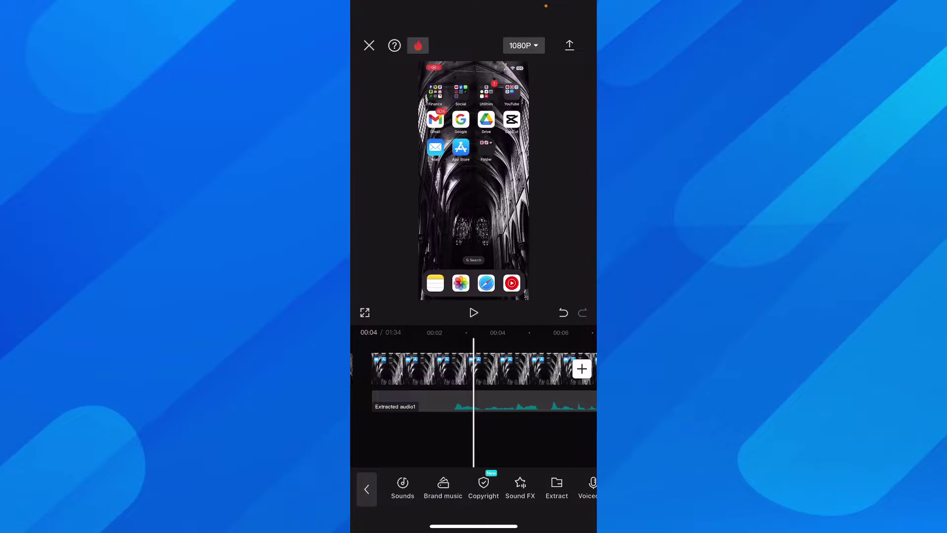
{"action": "left_click", "coordinate": [415, 406]}
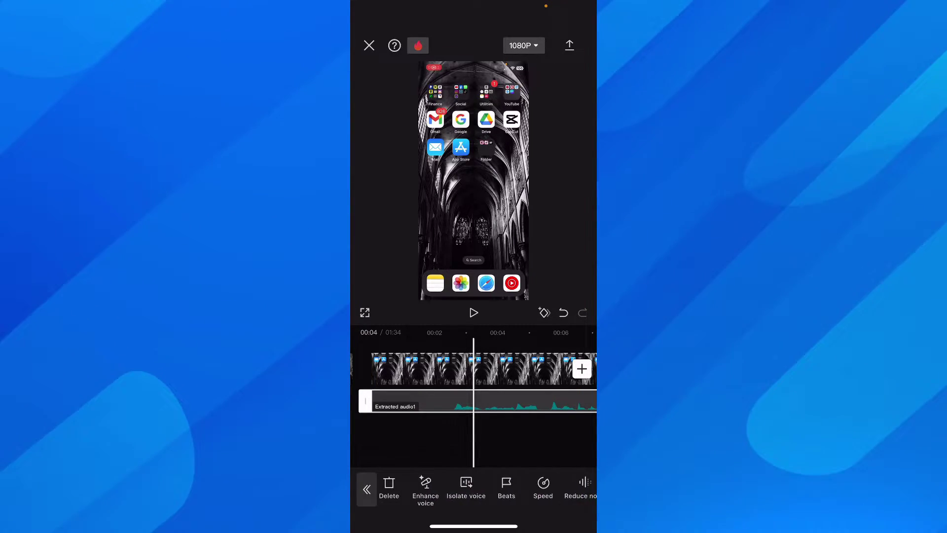
{"action": "left_click_drag", "start_coordinate": [504, 489], "coordinate": [487, 488]}
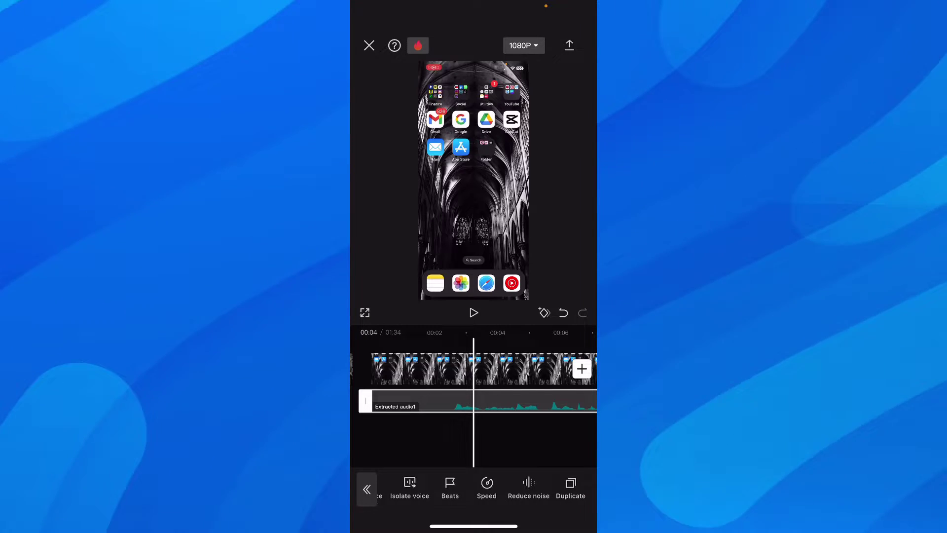
{"action": "left_click", "coordinate": [450, 487]}
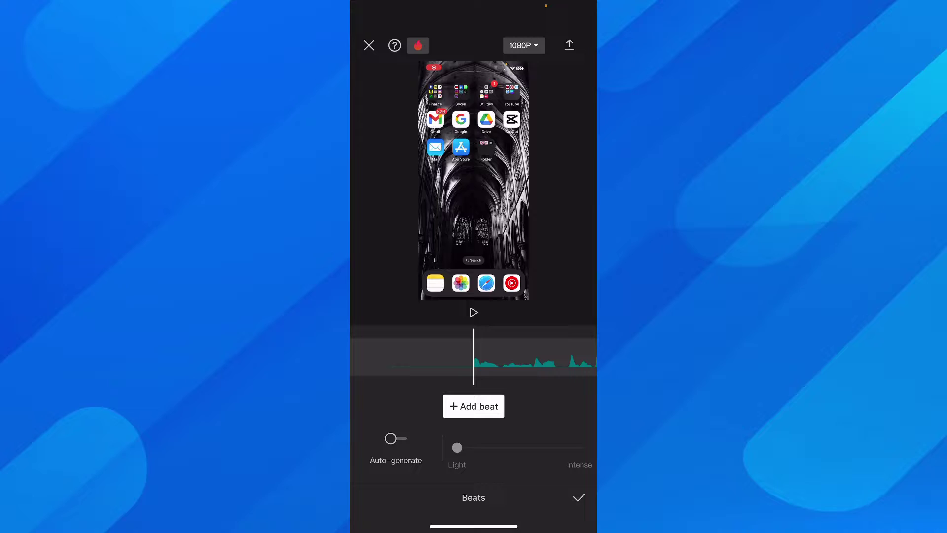
Step: Add a beat at the playhead and auto-generate beat markers at Intense intensity
{"action": "left_click", "coordinate": [474, 406]}
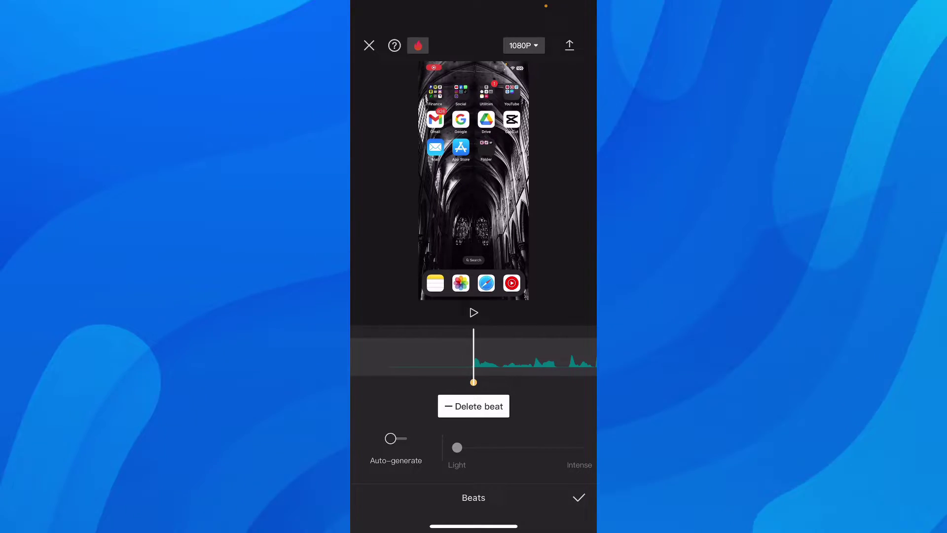
{"action": "left_click", "coordinate": [391, 438]}
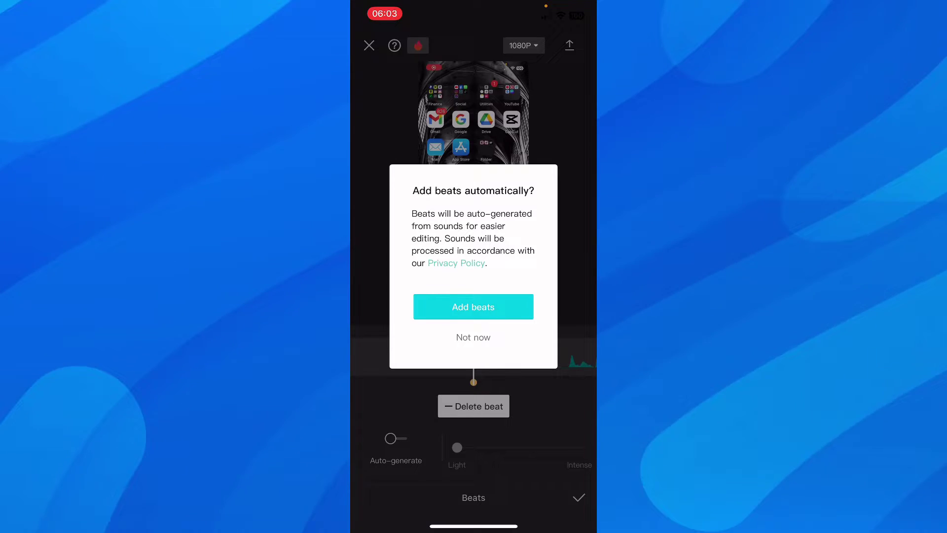
{"action": "left_click", "coordinate": [472, 306]}
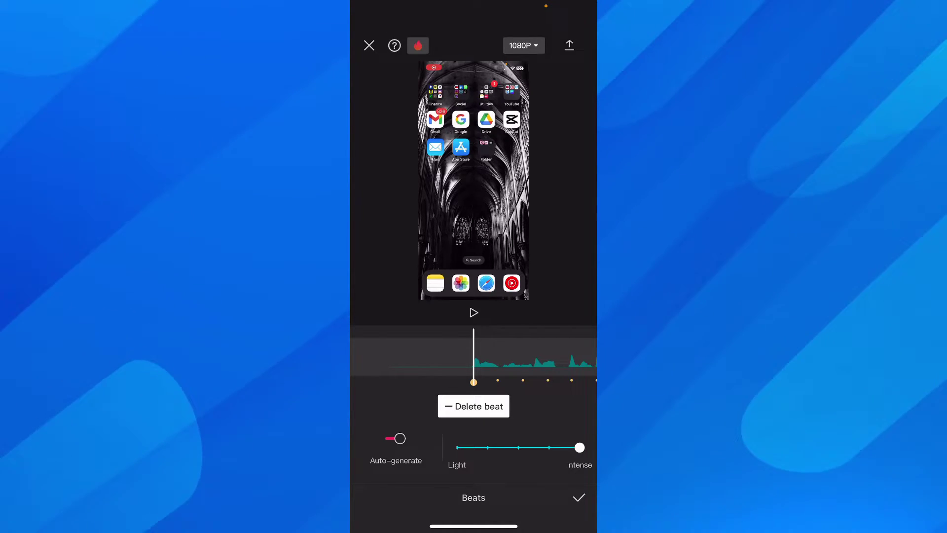
{"action": "left_click_drag", "start_coordinate": [518, 359], "coordinate": [455, 359]}
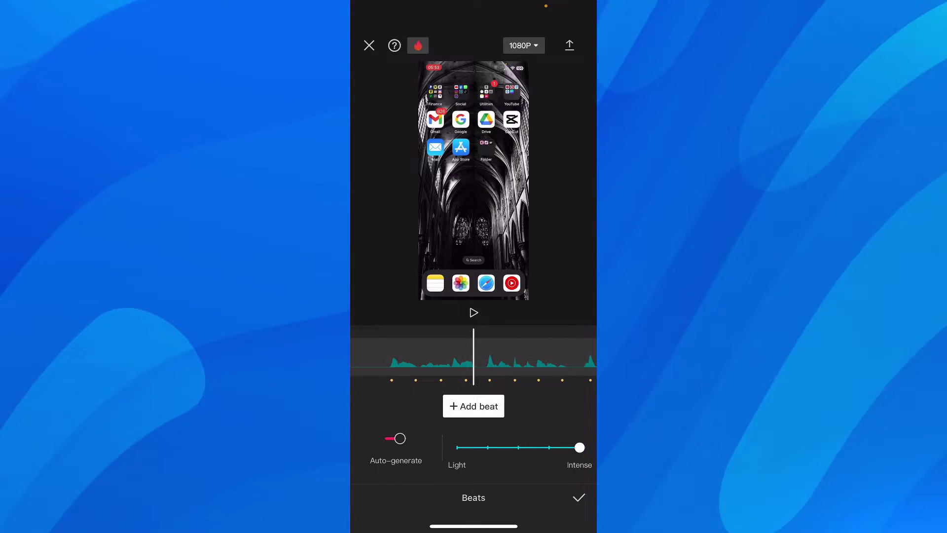
Step: Confirm the beats, split the audio at the 3-second mark and delete the opening piece
{"action": "left_click", "coordinate": [579, 497]}
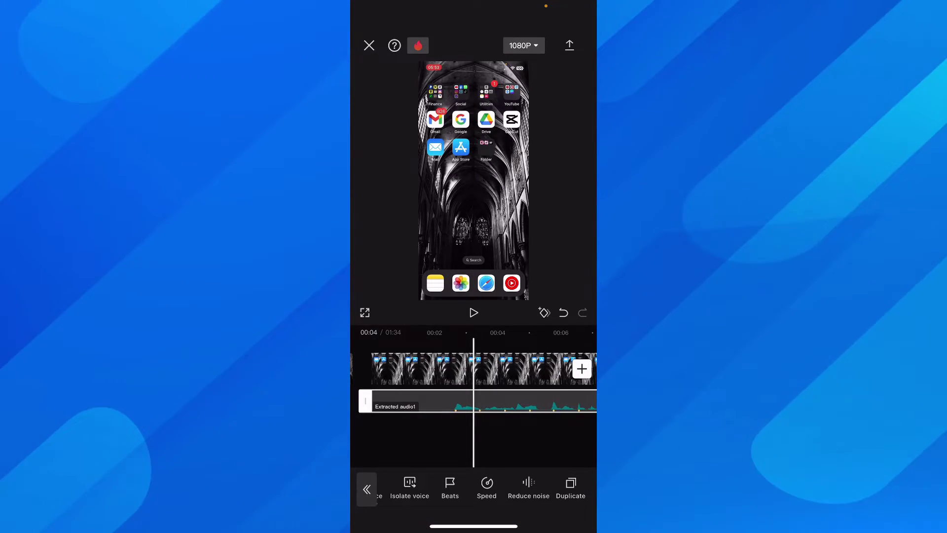
{"action": "left_click_drag", "start_coordinate": [445, 370], "coordinate": [476, 370]}
{"action": "left_click", "coordinate": [474, 441]}
{"action": "left_click", "coordinate": [429, 406]}
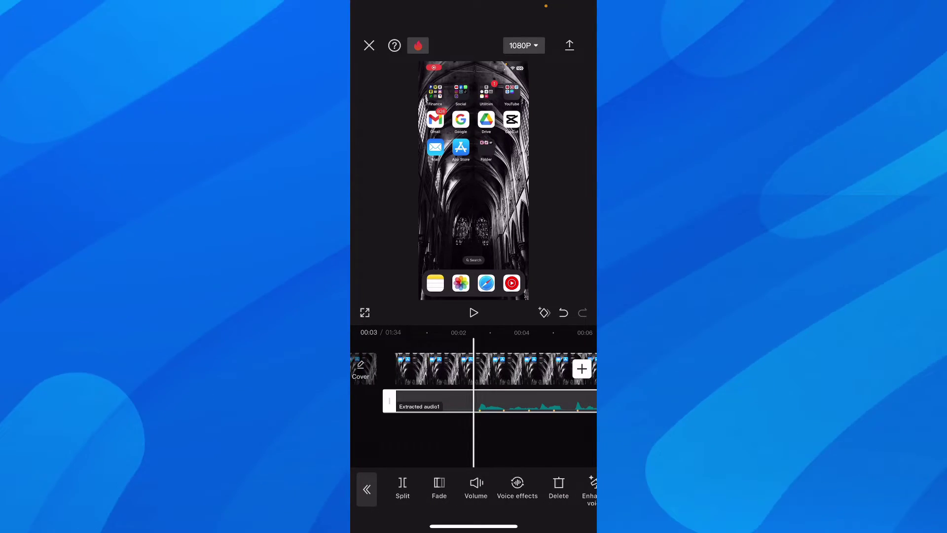
{"action": "left_click", "coordinate": [402, 489]}
{"action": "left_click", "coordinate": [433, 407]}
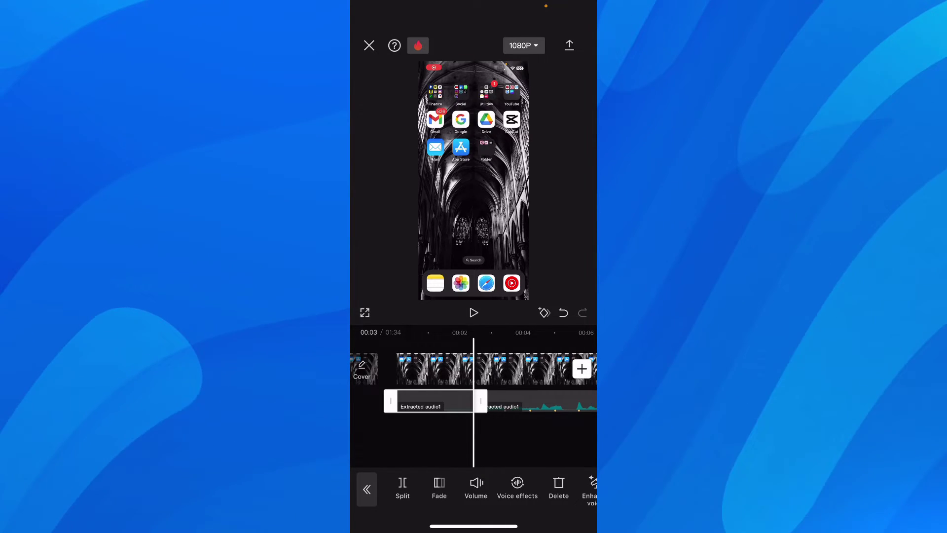
{"action": "left_click", "coordinate": [559, 489]}
{"action": "left_click_drag", "start_coordinate": [533, 370], "coordinate": [437, 370]}
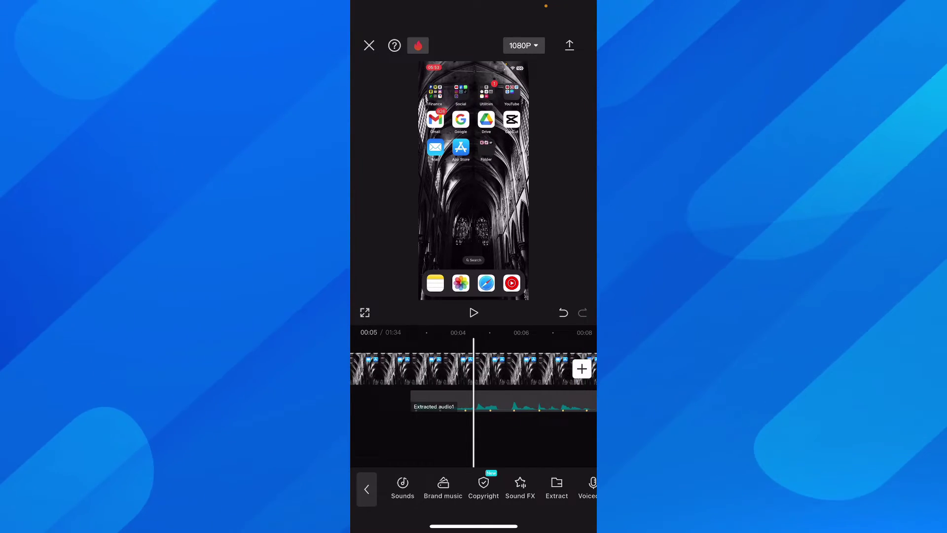
Step: Move the trimmed audio slightly earlier toward the video's start, then close CapCut
{"action": "left_click_drag", "start_coordinate": [548, 370], "coordinate": [385, 370]}
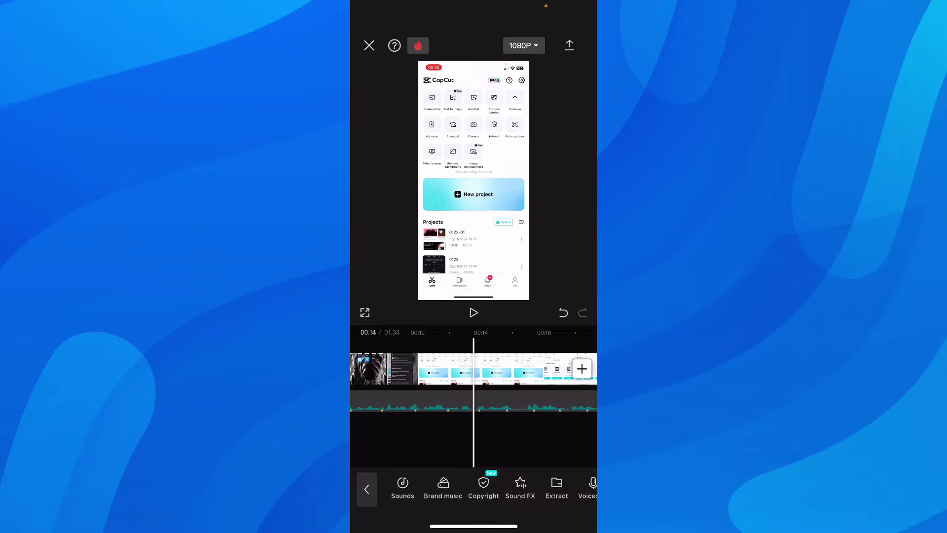
{"action": "mouse_move", "coordinate": [547, 370]}
{"action": "left_mouse_down"}
{"action": "mouse_move", "coordinate": [385, 370]}
{"action": "mouse_move", "coordinate": [563, 370]}
{"action": "left_mouse_up"}
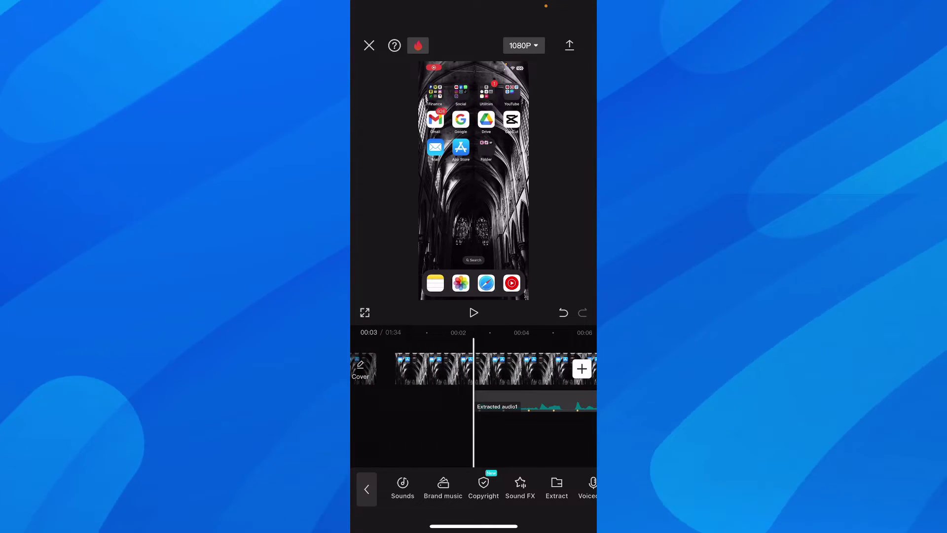
{"action": "mouse_move", "coordinate": [533, 370]}
{"action": "left_mouse_down"}
{"action": "mouse_move", "coordinate": [482, 370]}
{"action": "mouse_move", "coordinate": [541, 371]}
{"action": "mouse_move", "coordinate": [503, 370]}
{"action": "left_mouse_up"}
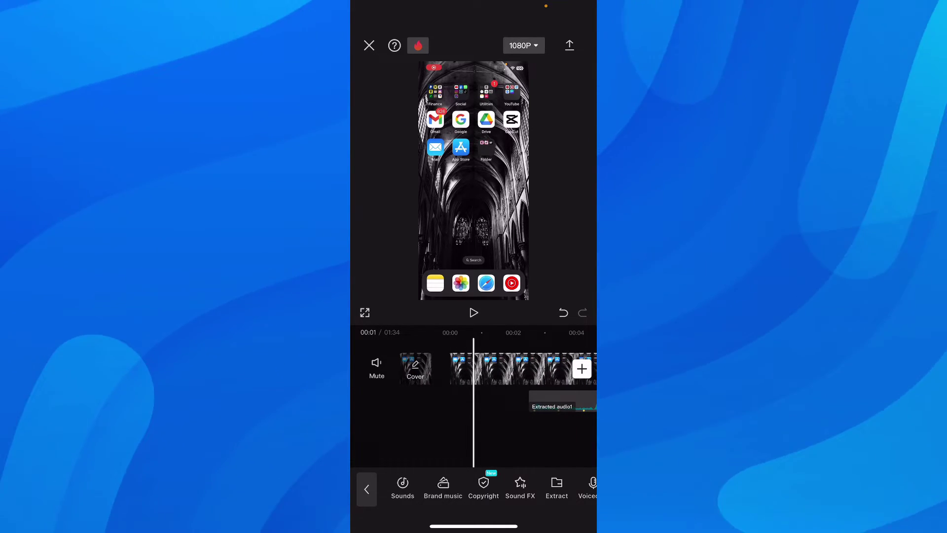
{"action": "left_click_drag", "start_coordinate": [518, 371], "coordinate": [490, 370]}
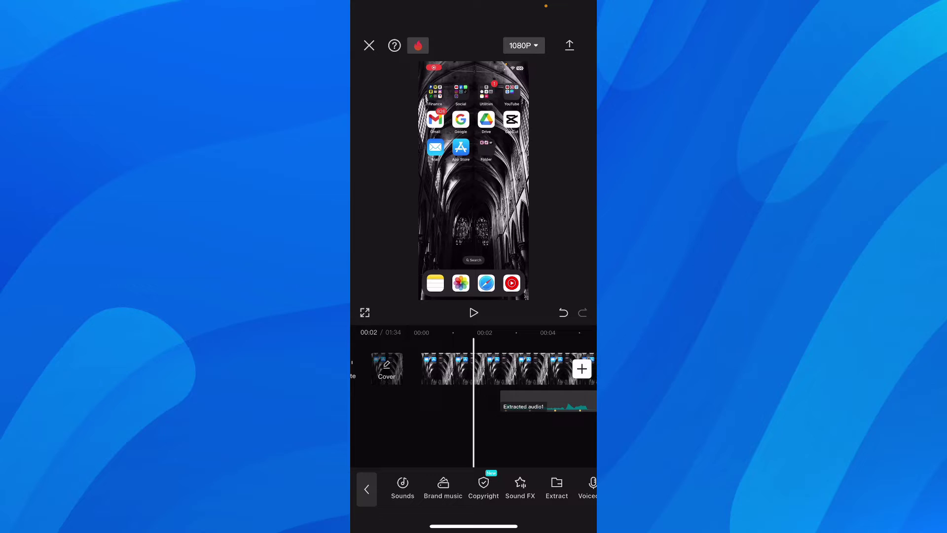
{"action": "left_click_drag", "start_coordinate": [473, 371], "coordinate": [488, 370]}
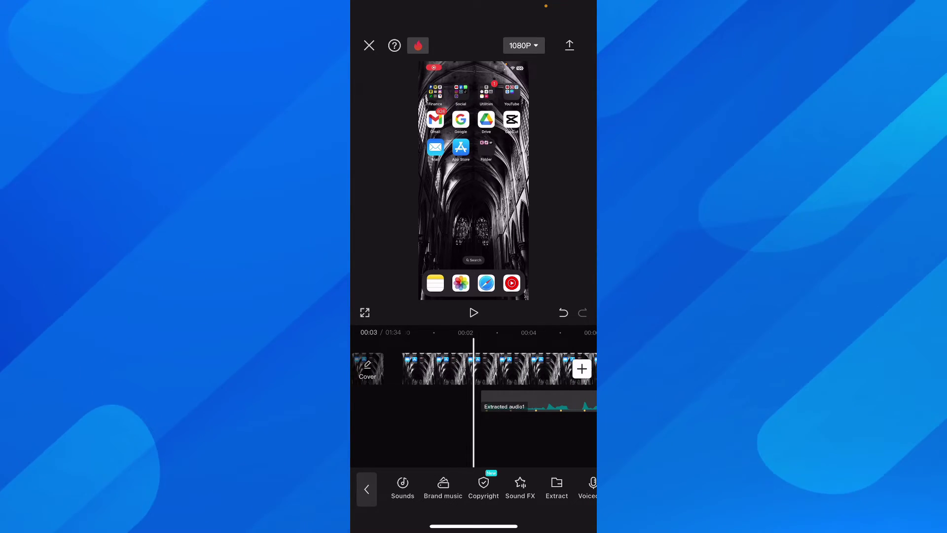
{"action": "left_click", "coordinate": [518, 406]}
{"action": "left_click", "coordinate": [366, 489]}
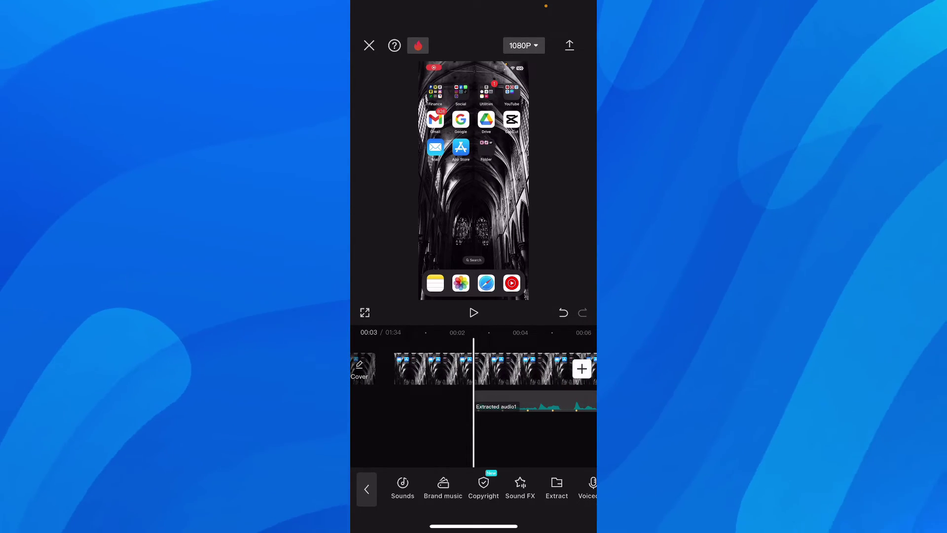
{"action": "left_click", "coordinate": [367, 489]}
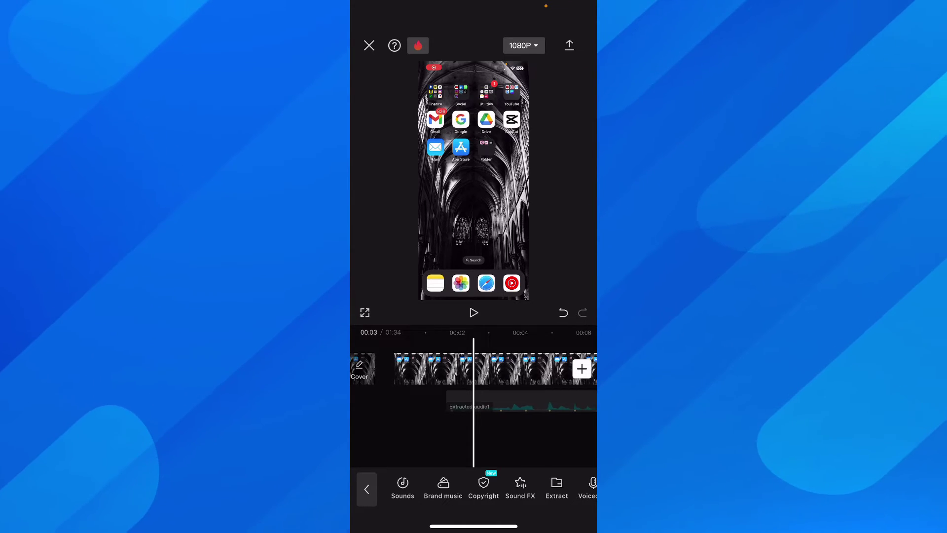
{"action": "mouse_move", "coordinate": [473, 370]}
{"action": "left_mouse_down"}
{"action": "mouse_move", "coordinate": [523, 370]}
{"action": "mouse_move", "coordinate": [514, 370]}
{"action": "left_mouse_up"}
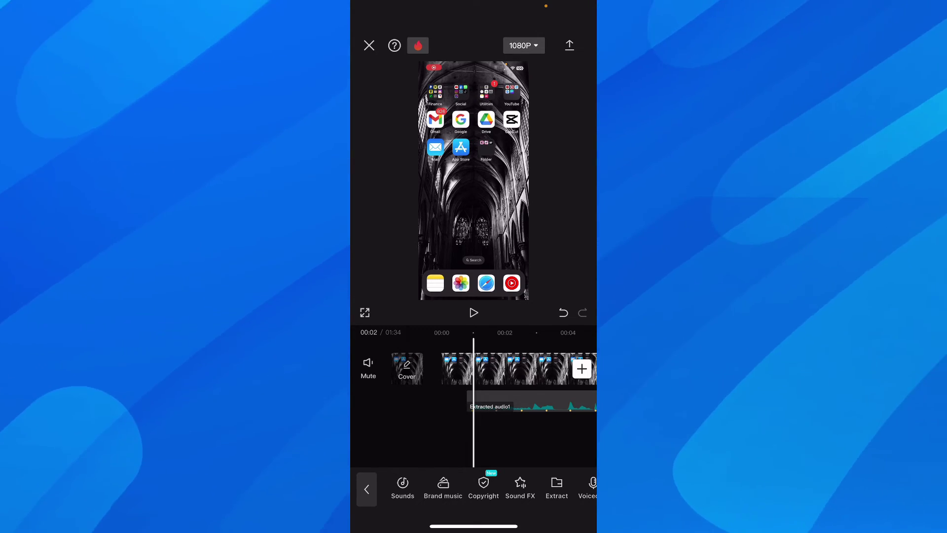
{"action": "left_click_drag", "start_coordinate": [473, 526], "coordinate": [473, 296]}
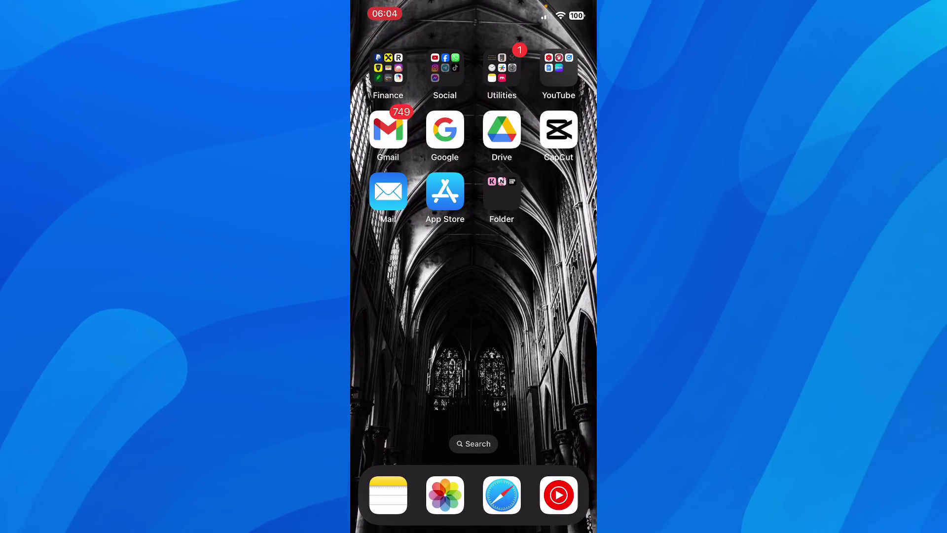